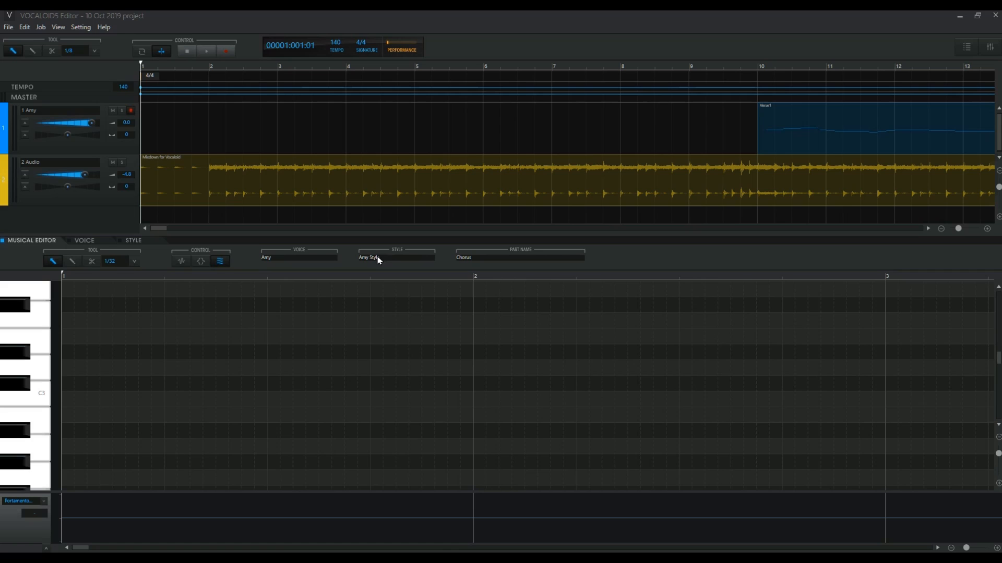
# Open the Verse1 part in the musical editor and examine its notes, lyrics and pitch curve from measure 10 through measure 12
pyautogui.click(791, 134)
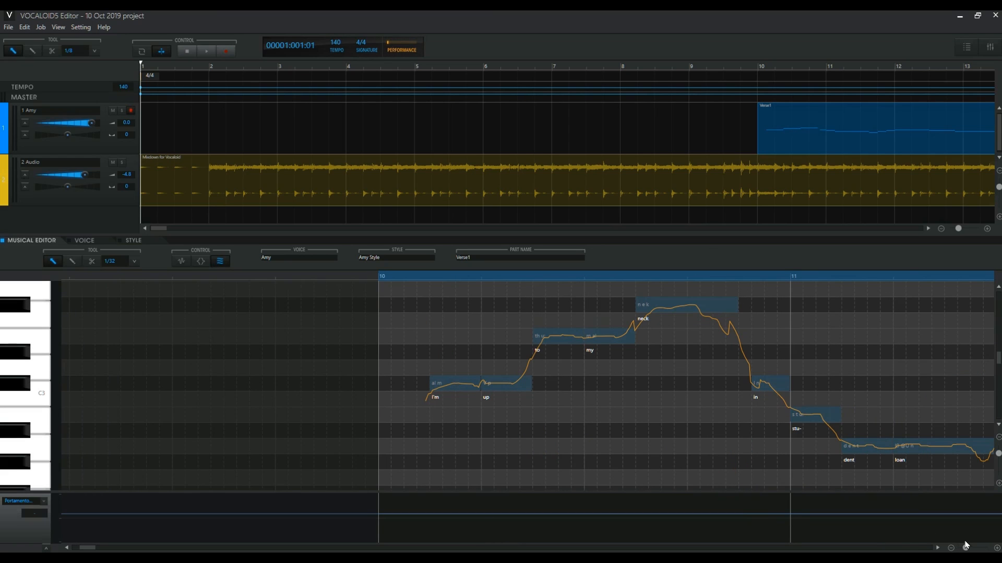
pyautogui.click(938, 549)
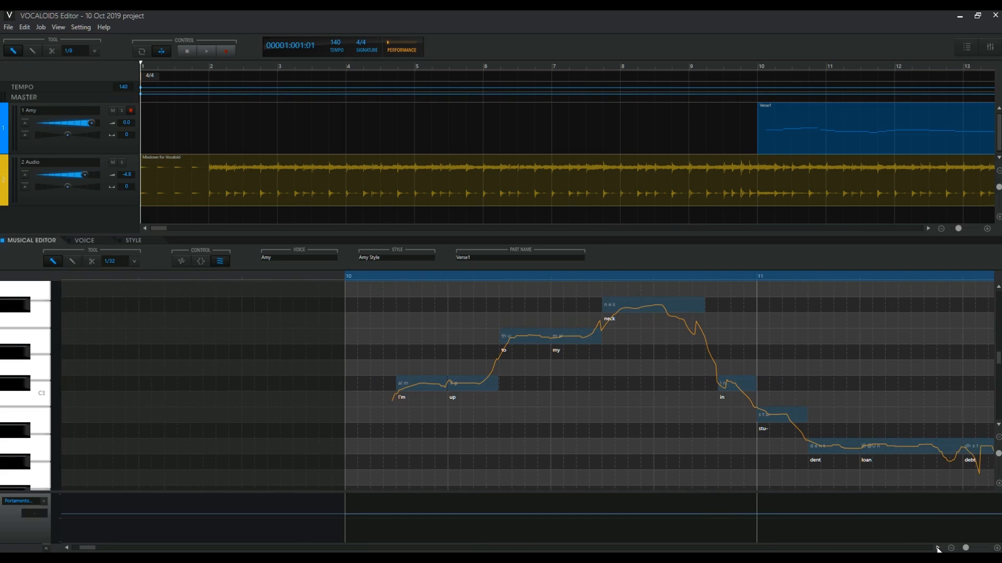
pyautogui.moveTo(937, 549); pyautogui.dragTo(937, 549)
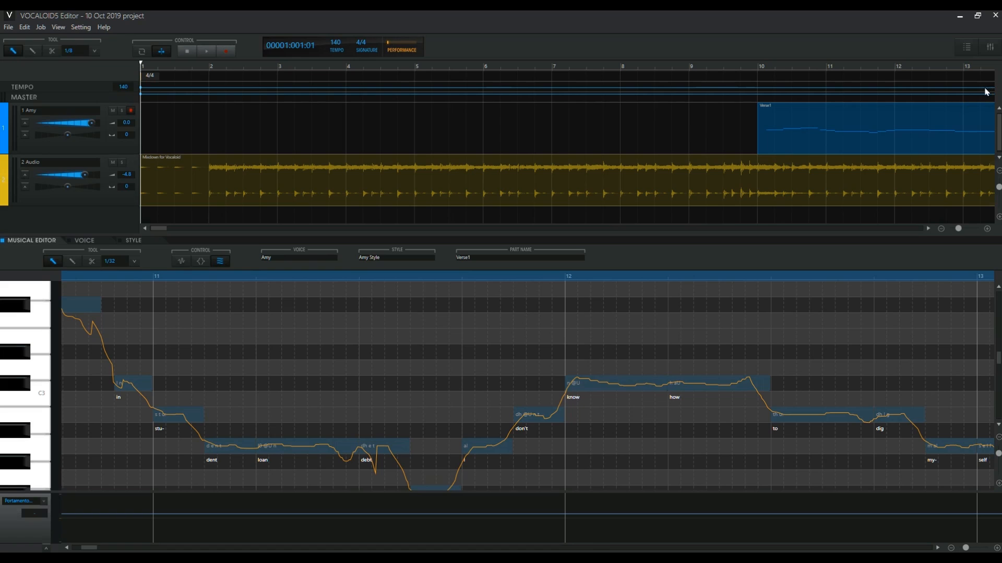
# View the mixer and the vocal track's audio effects, and return to the musical editor
pyautogui.click(990, 50)
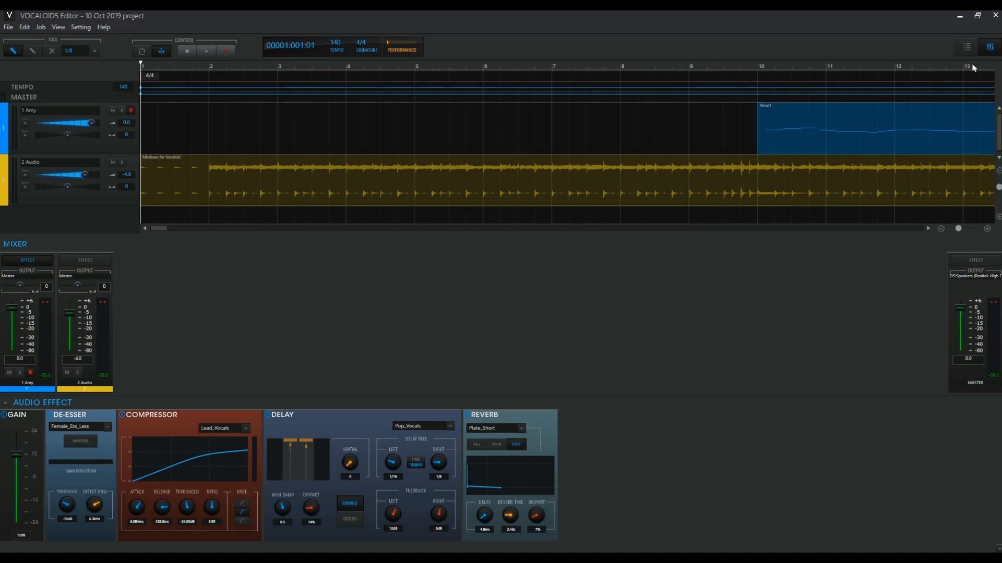
pyautogui.click(988, 48)
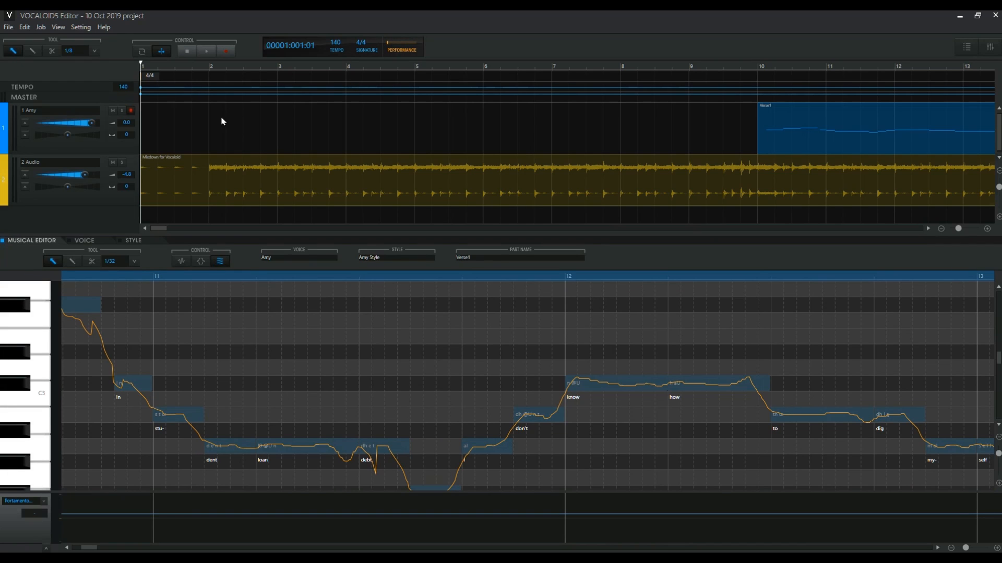
# Play the project's instrumental intro from measure 1 and again from about measure 2, stopping playback each time
pyautogui.click(206, 54)
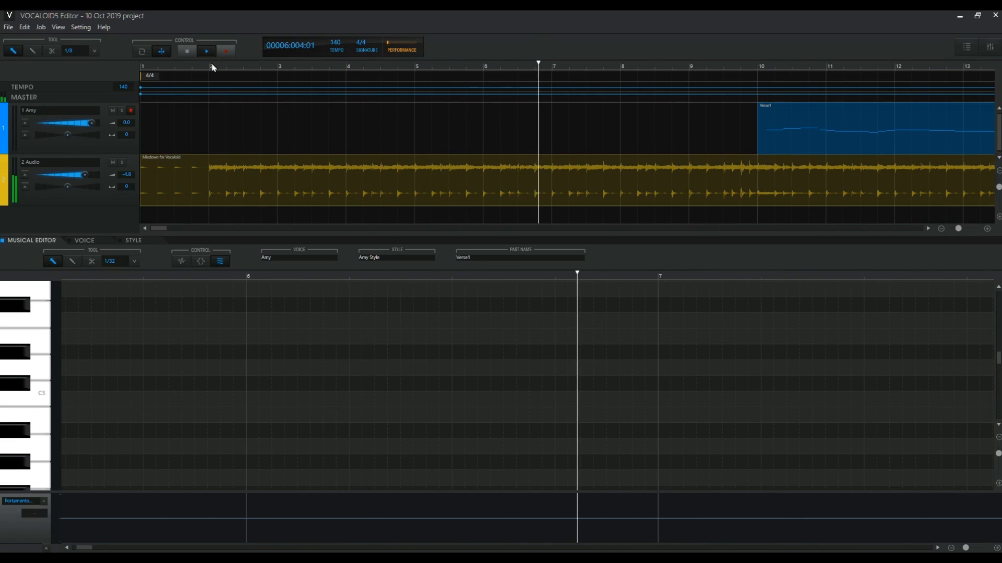
pyautogui.press('space')
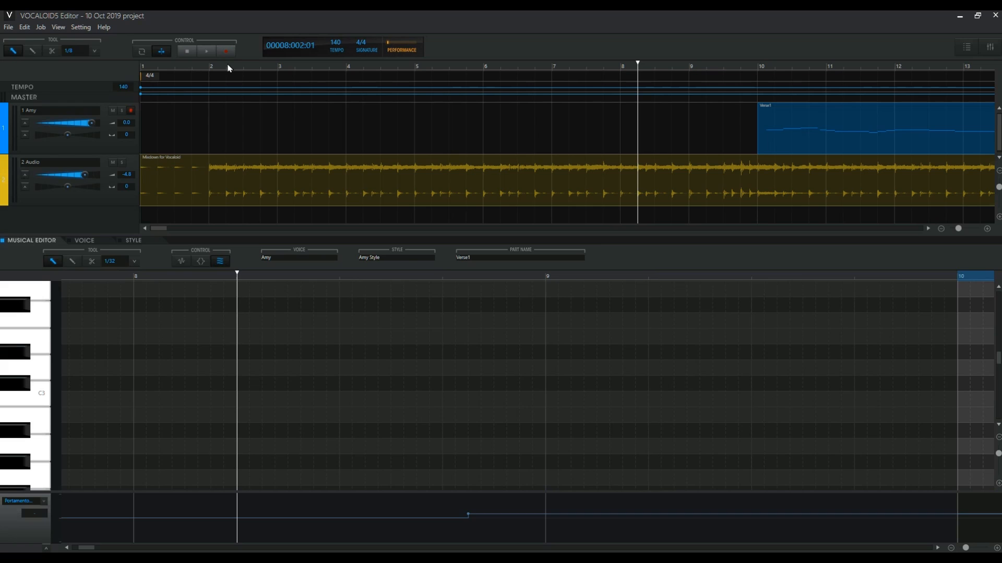
pyautogui.click(228, 68)
pyautogui.press('space')
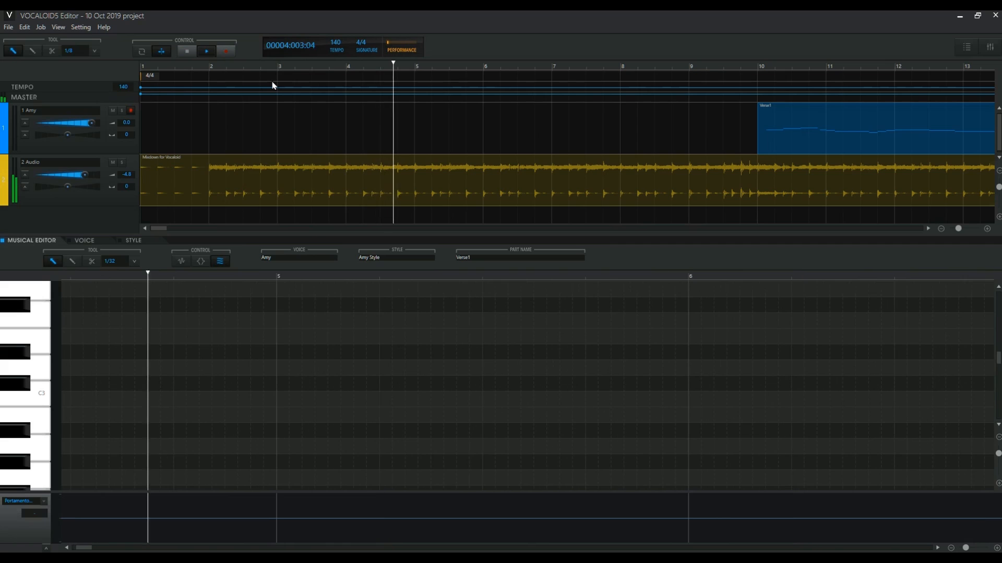
pyautogui.press('space')
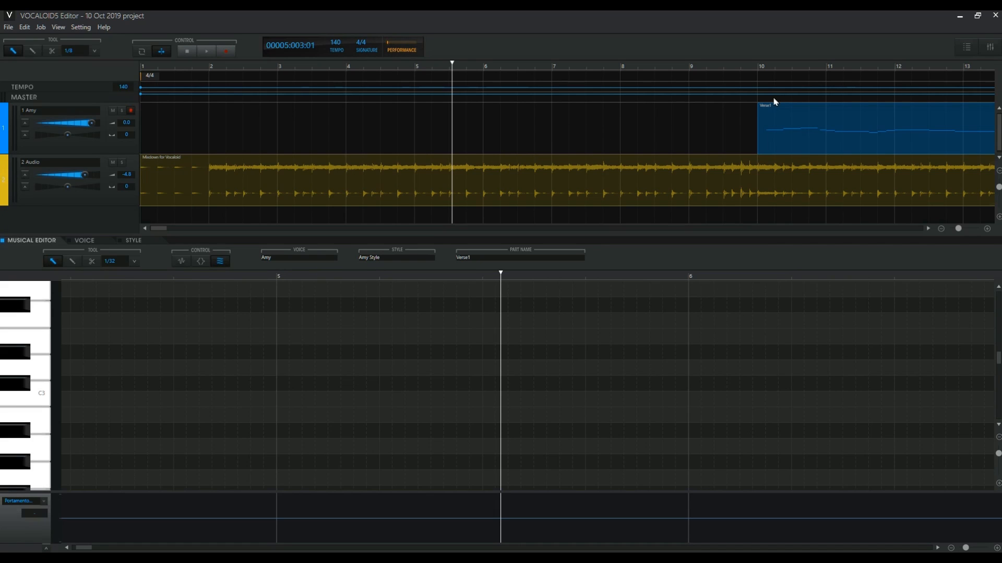
# Place the playhead at the start of measure 10 and play the Verse1 part
pyautogui.click(758, 67)
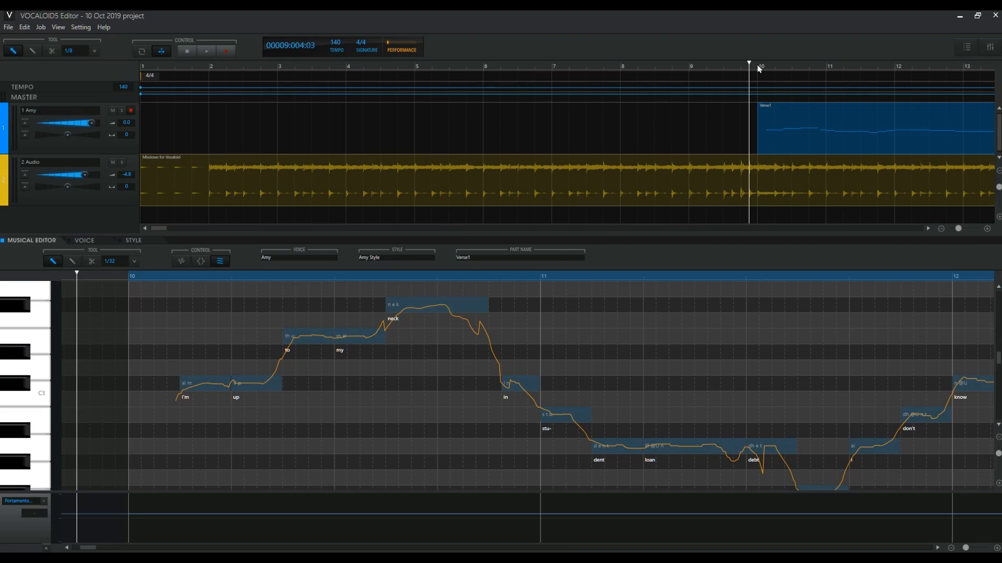
pyautogui.click(759, 67)
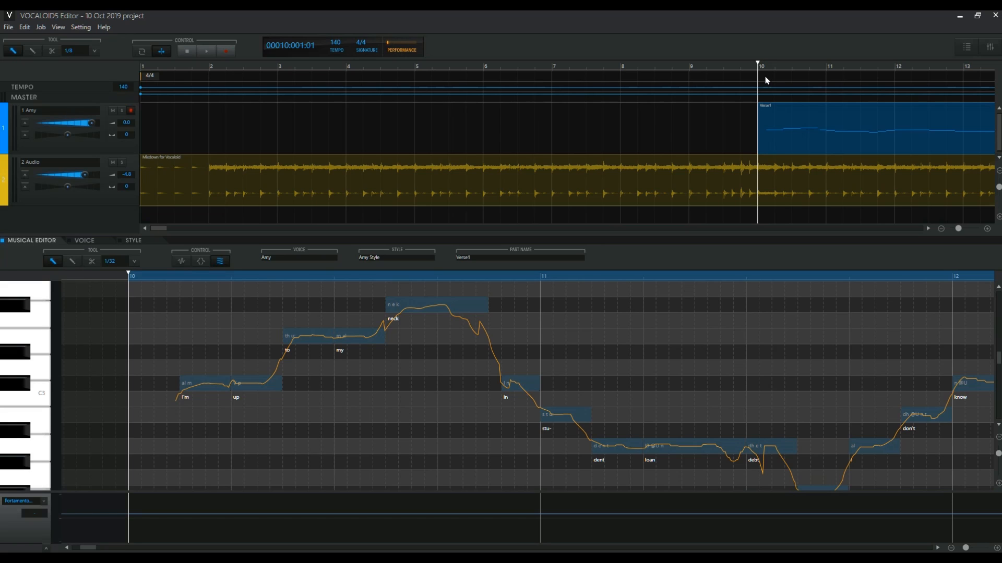
pyautogui.press('space')
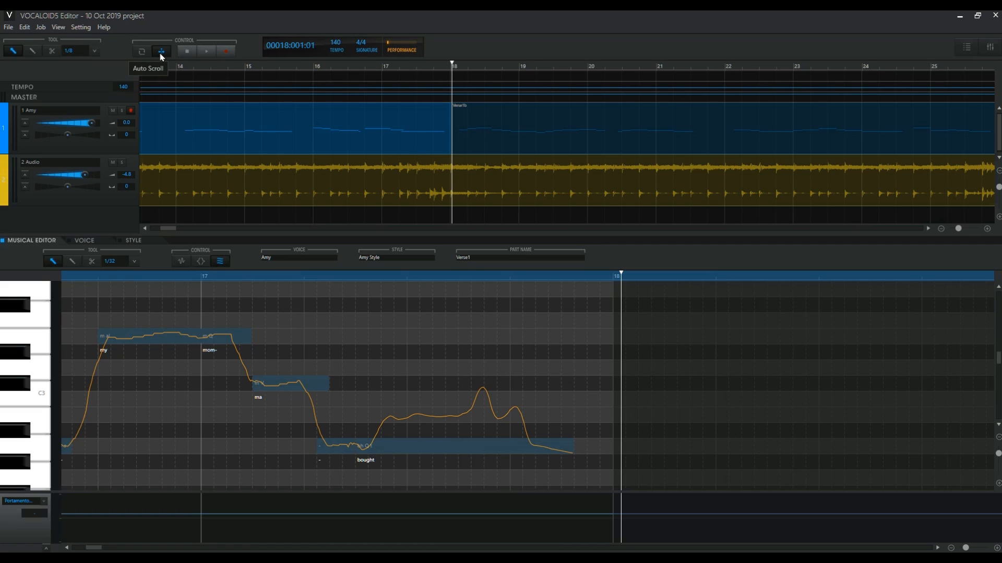
# Replay the ending of the Verse1 part from around measure 17 into measure 18 several times
pyautogui.click(370, 67)
pyautogui.press('space')
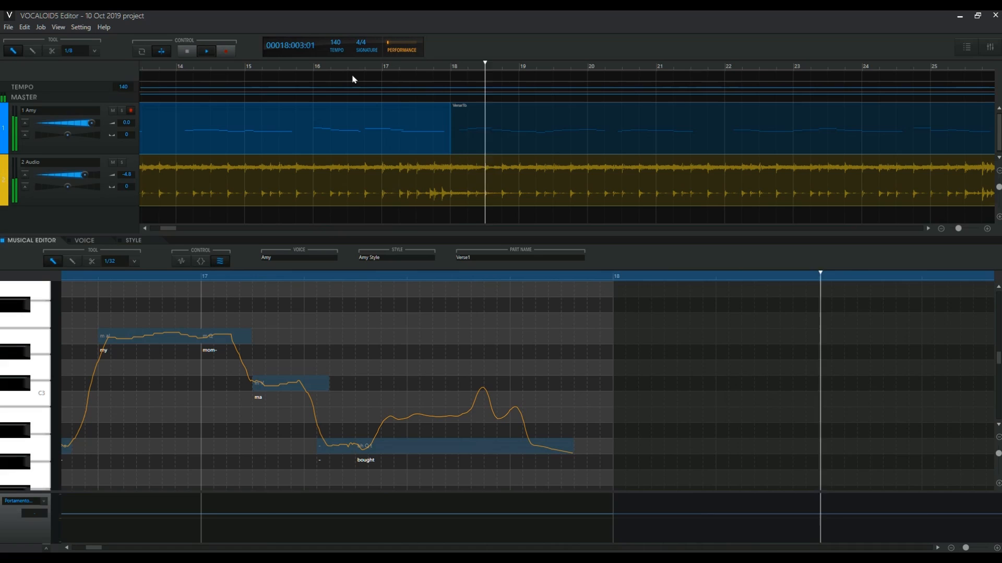
pyautogui.press('space')
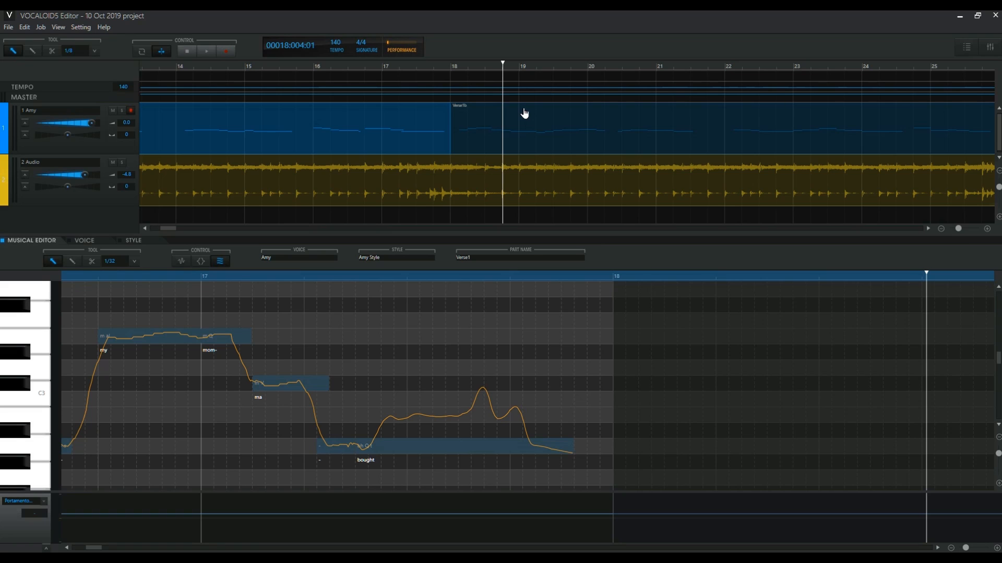
pyautogui.click(392, 67)
pyautogui.press('space')
pyautogui.press('space')
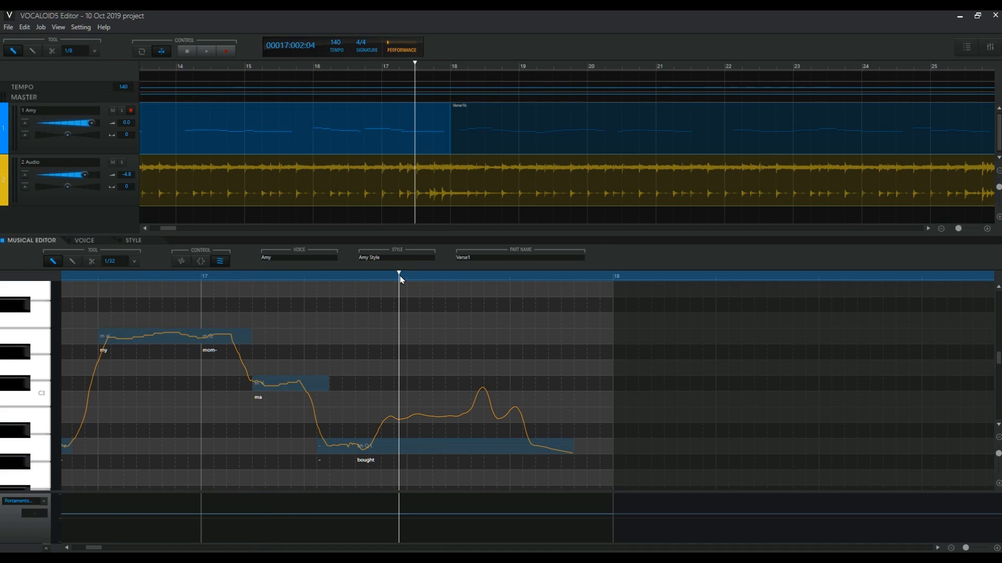
pyautogui.press('space')
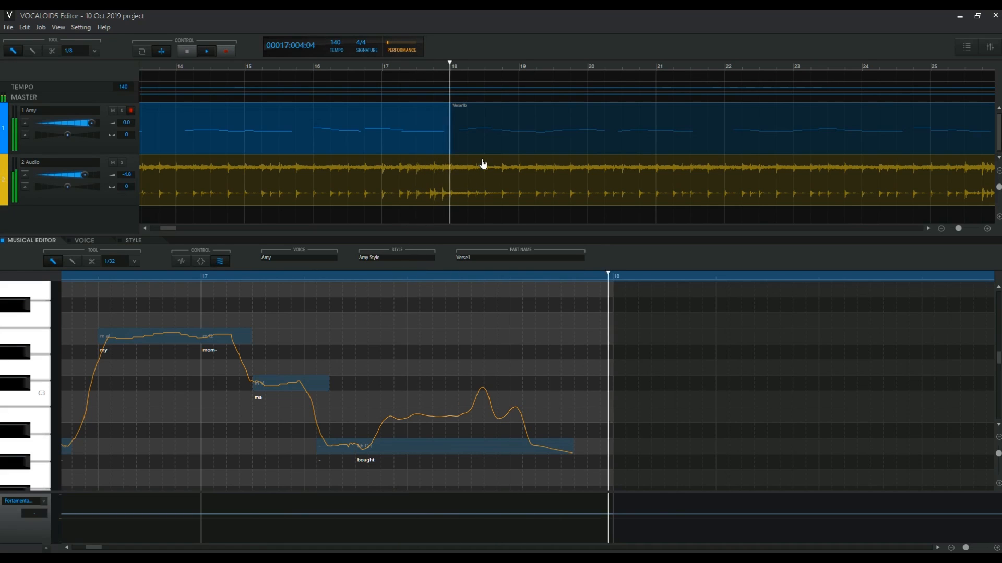
pyautogui.press('space')
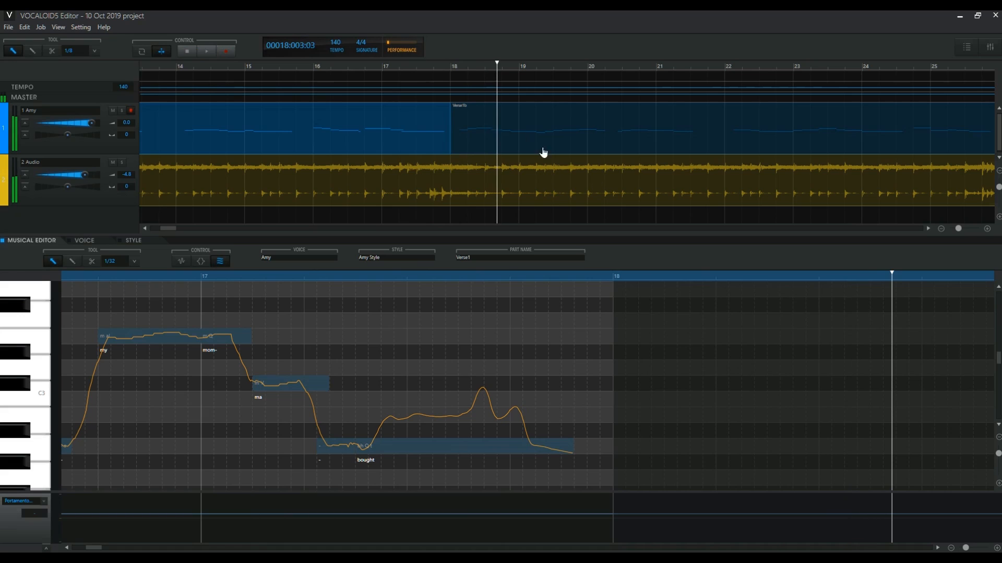
# Select the Verse1b part and play it from measure 18 to its end
pyautogui.click(467, 136)
pyautogui.click(453, 67)
pyautogui.press('space')
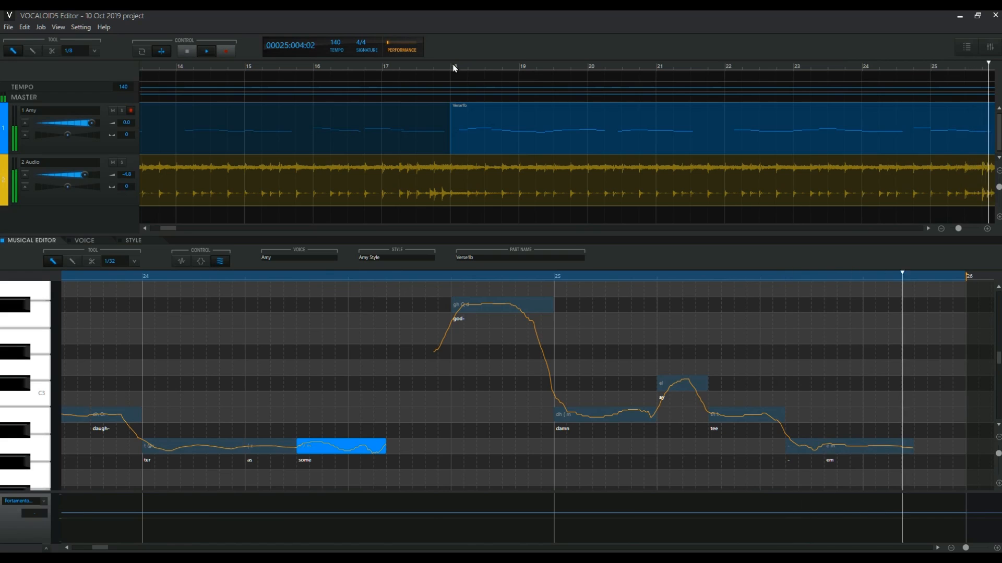
pyautogui.press('space')
# Select the Chorus part and play it from its start in measure 26
pyautogui.click(155, 68)
pyautogui.click(165, 120)
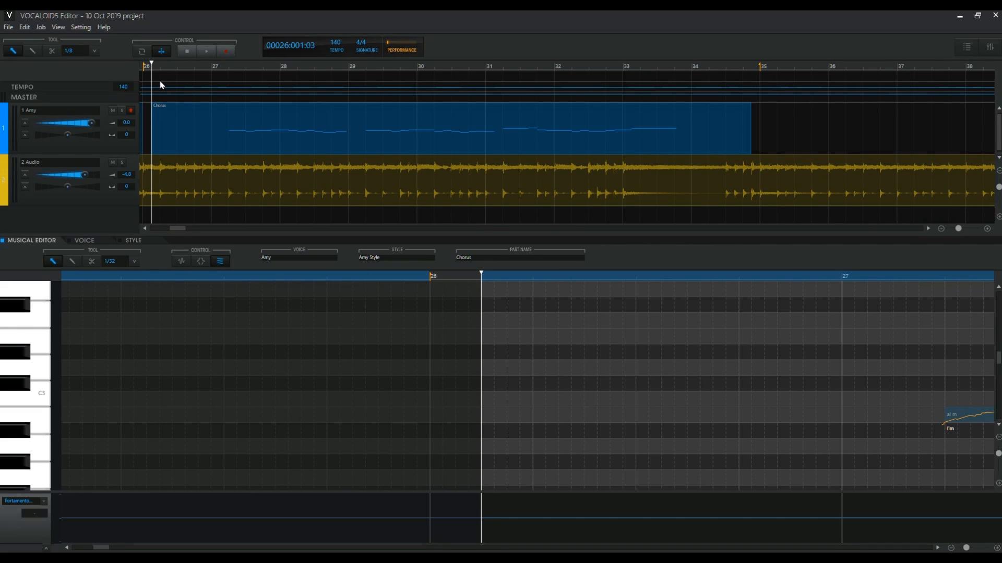
pyautogui.press('space')
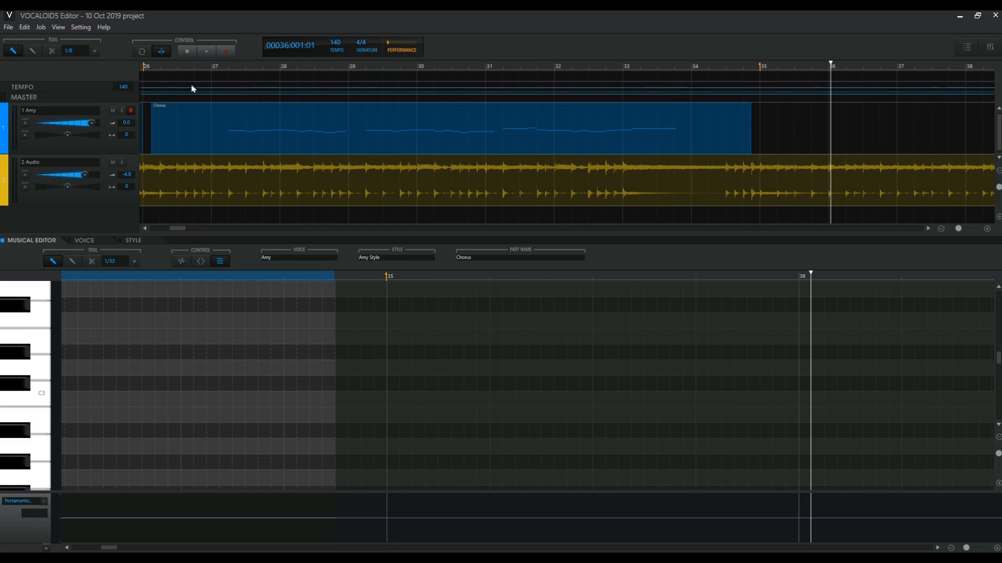
# Replay the Chorus vocals from the beginning of measure 27 and stop playback near the end of measure 33
pyautogui.click(228, 71)
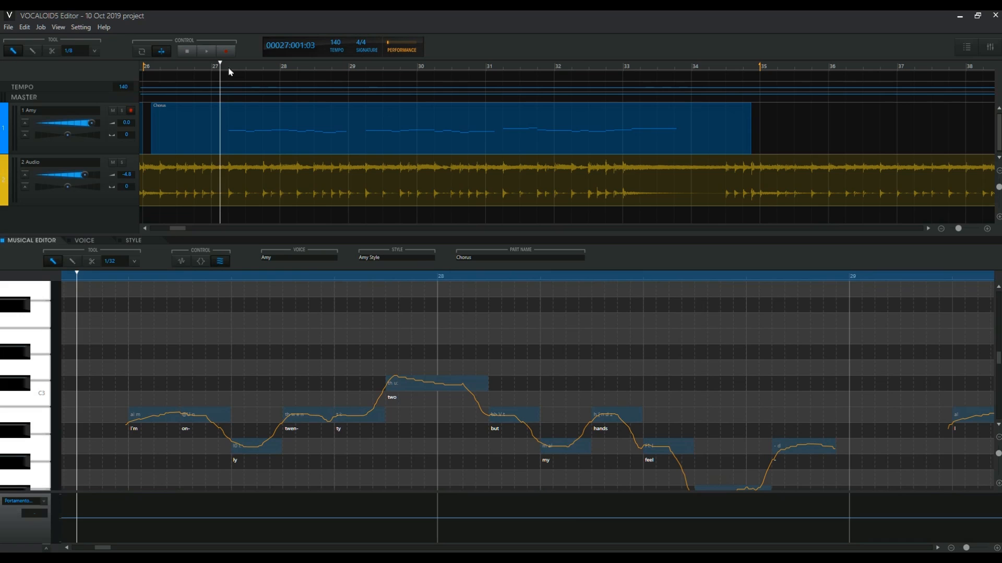
pyautogui.press('space')
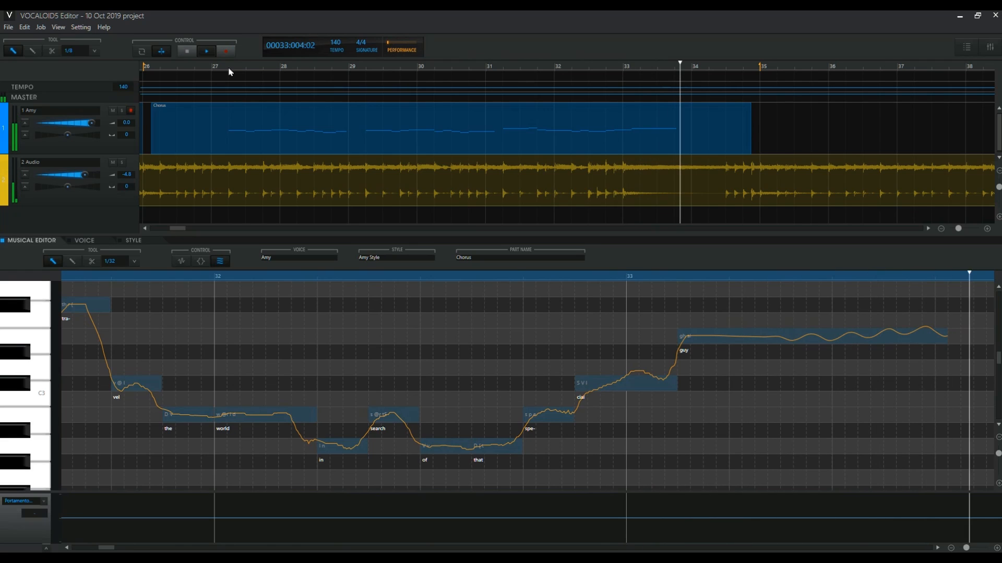
pyautogui.press('space')
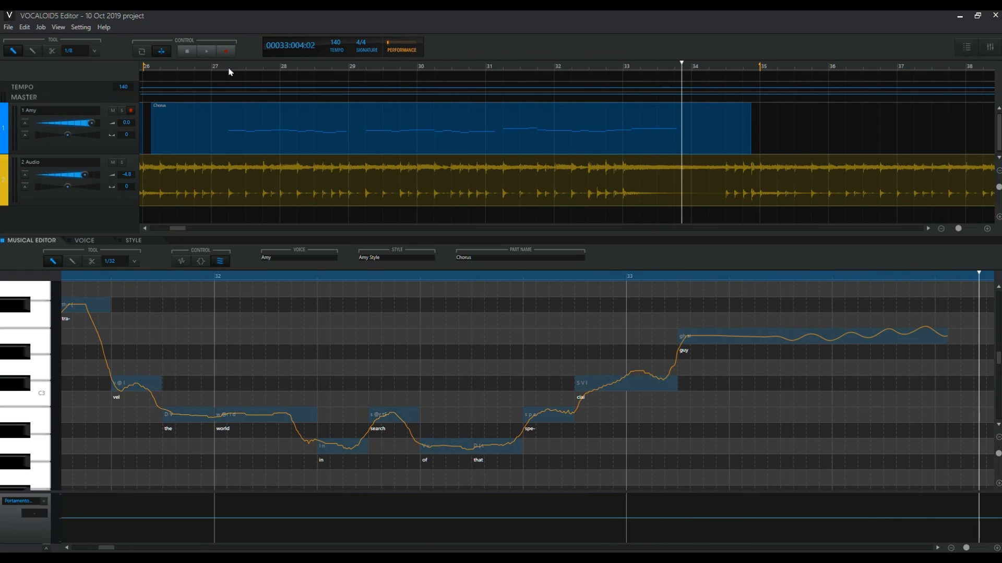